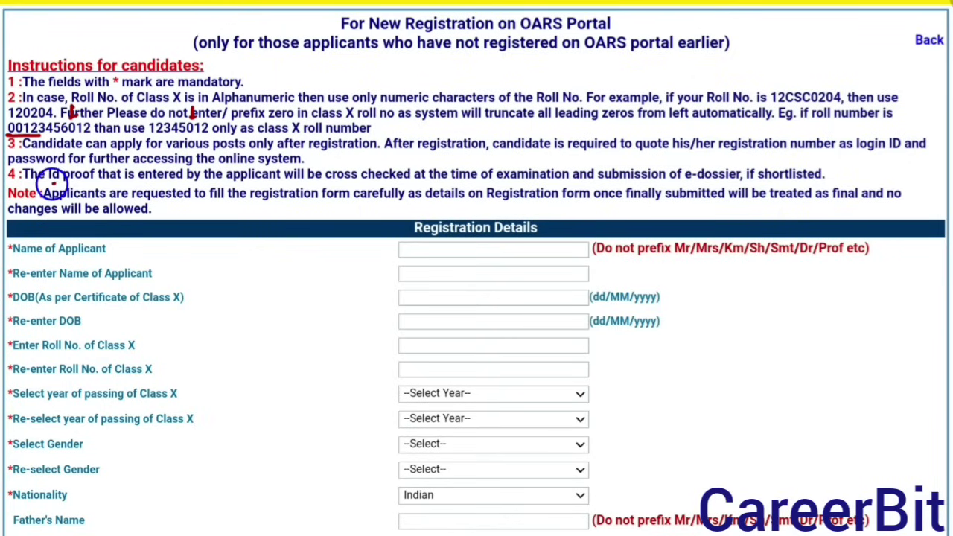
Step: Underline "Id proof" in instruction 4 and mark the registration fields from applicant name to Class X passing year with red arrows
left_click_drag(53, 184, 94, 181)
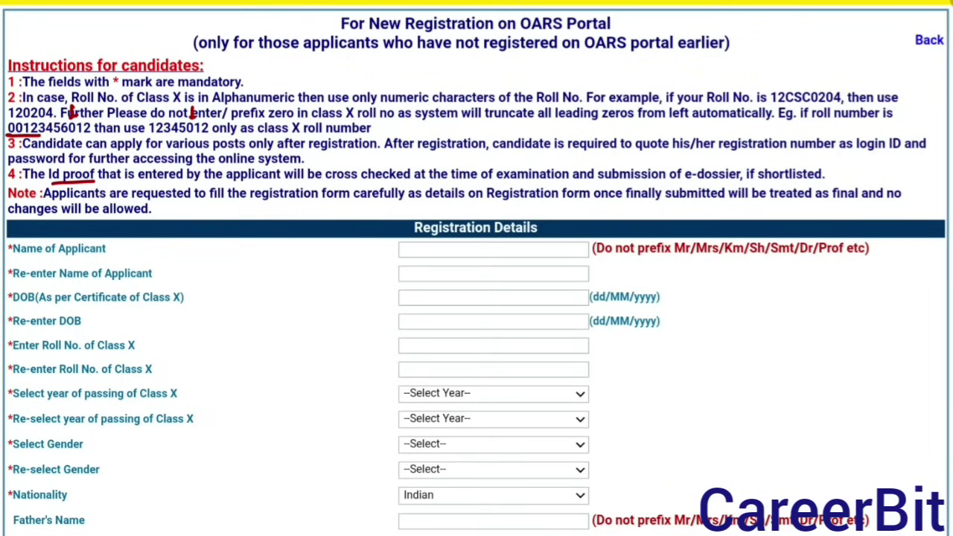
scroll(476, 297, "down", 3)
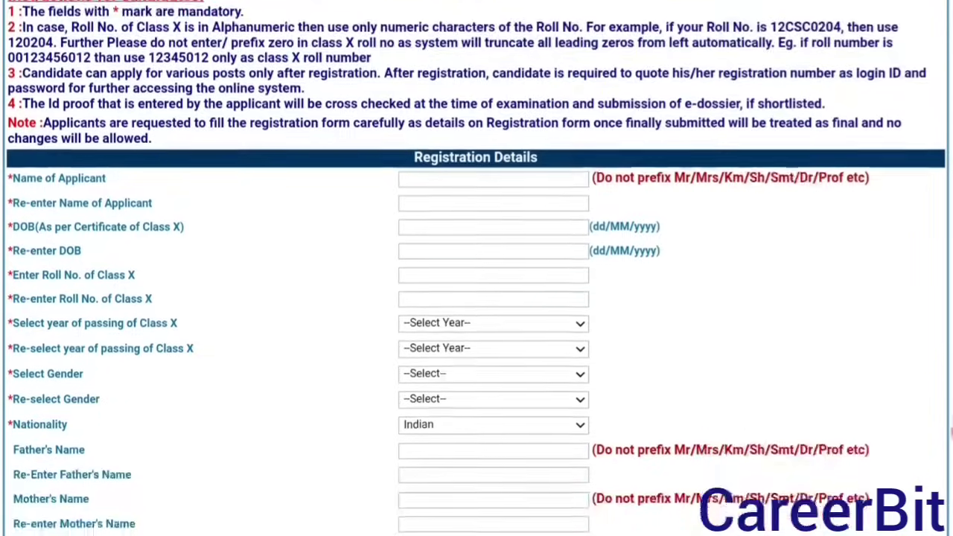
scroll(476, 298, "down", 1)
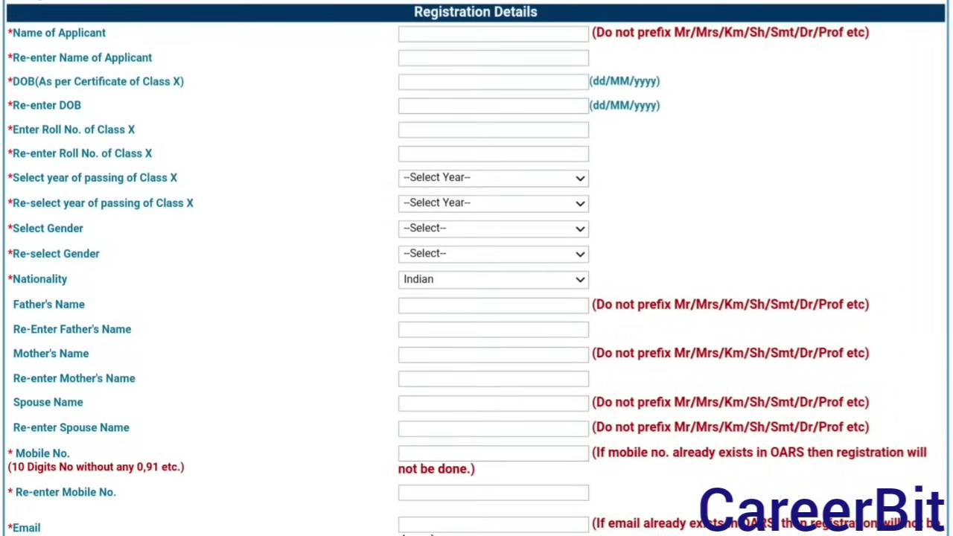
mouse_move(198, 33)
left_mouse_down()
mouse_move(368, 36)
mouse_move(363, 46)
left_mouse_up()
left_click_drag(182, 63, 359, 64)
mouse_move(206, 85)
left_mouse_down()
mouse_move(340, 83)
mouse_move(336, 89)
left_mouse_up()
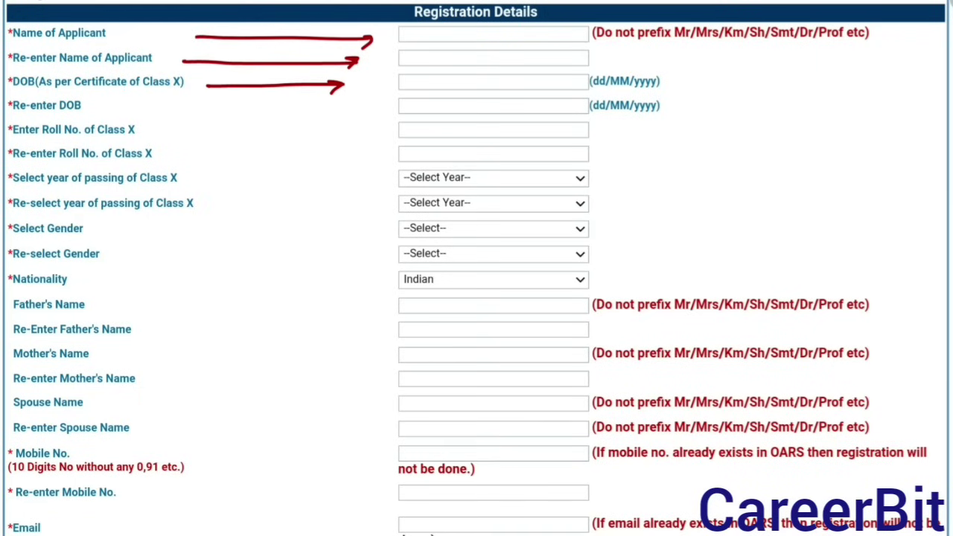
mouse_move(145, 104)
left_mouse_down()
mouse_move(345, 105)
mouse_move(347, 115)
left_mouse_up()
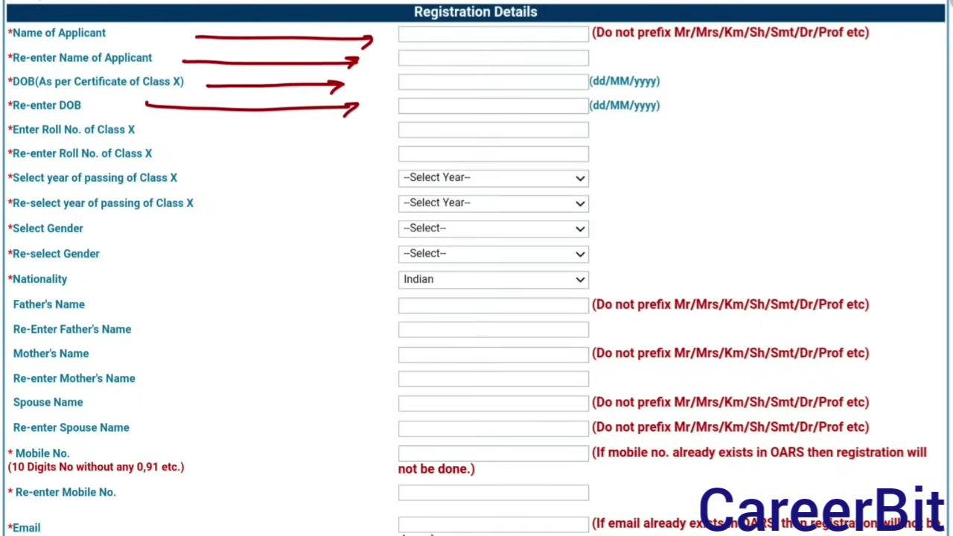
left_click_drag(167, 132, 362, 128)
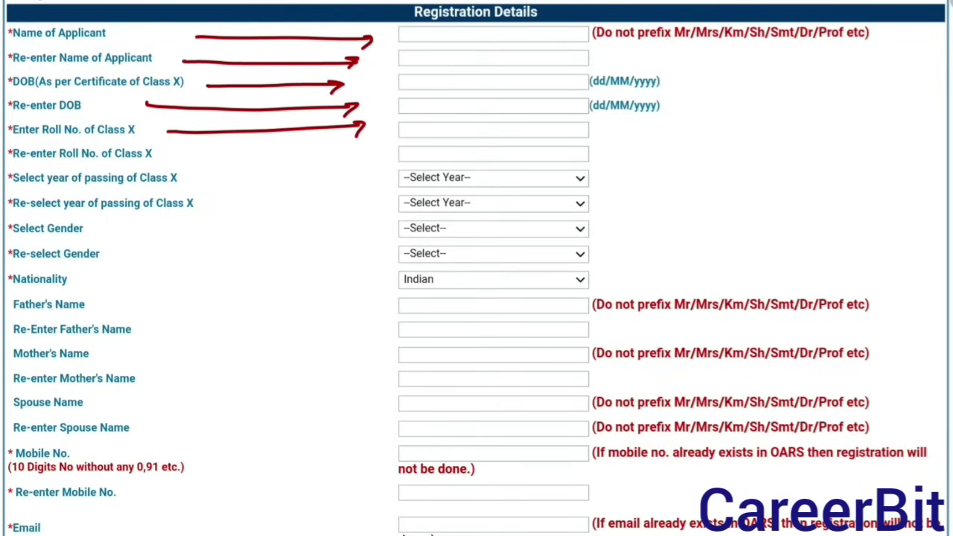
mouse_move(194, 156)
left_mouse_down()
mouse_move(346, 156)
mouse_move(348, 164)
left_mouse_up()
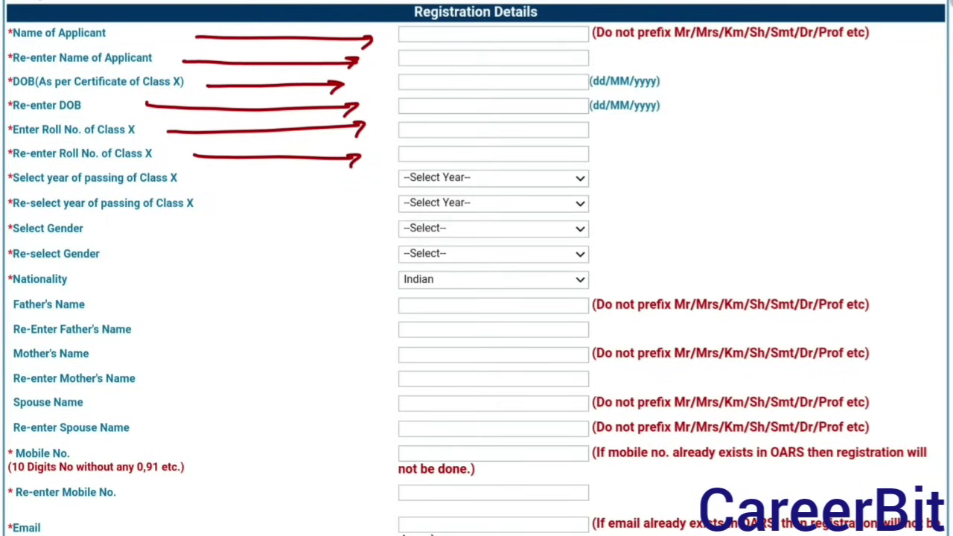
mouse_move(216, 179)
left_mouse_down()
mouse_move(326, 175)
mouse_move(325, 183)
left_mouse_up()
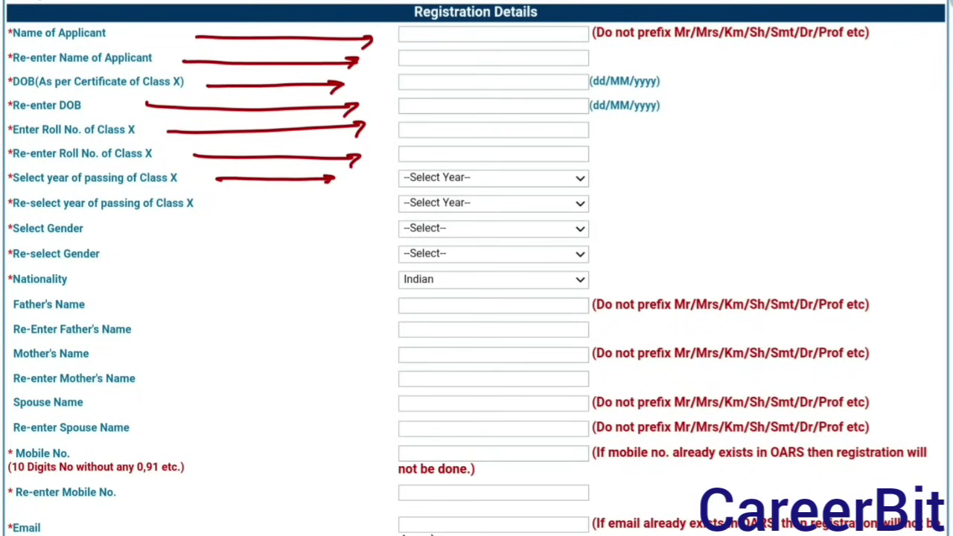
key("Escape")
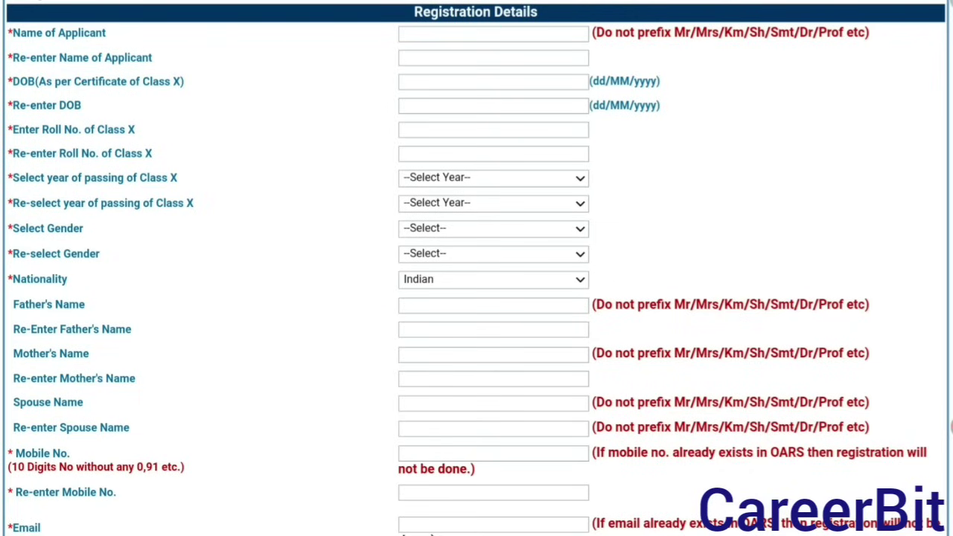
Step: View the options offered for the Class X passing year, its re-selection and the gender re-selection
left_click(492, 177)
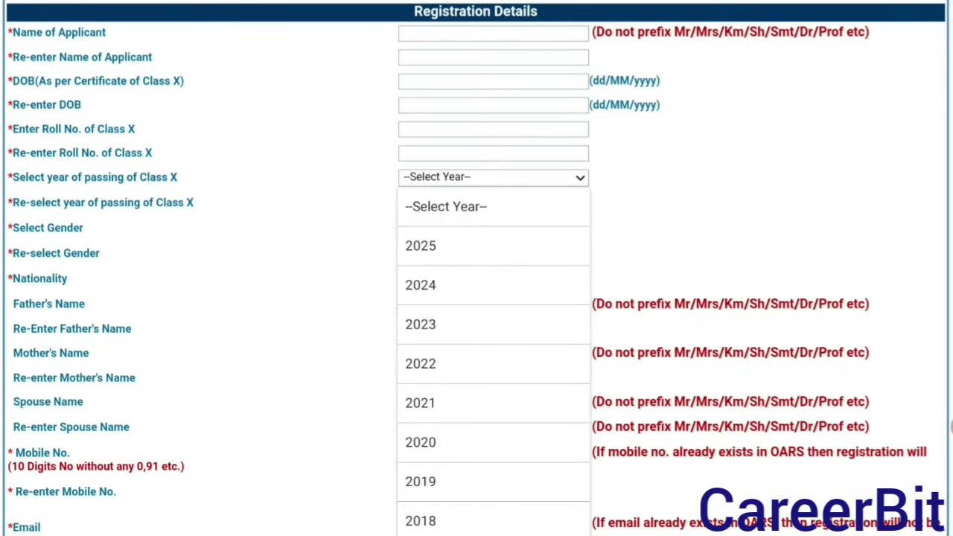
key("Escape")
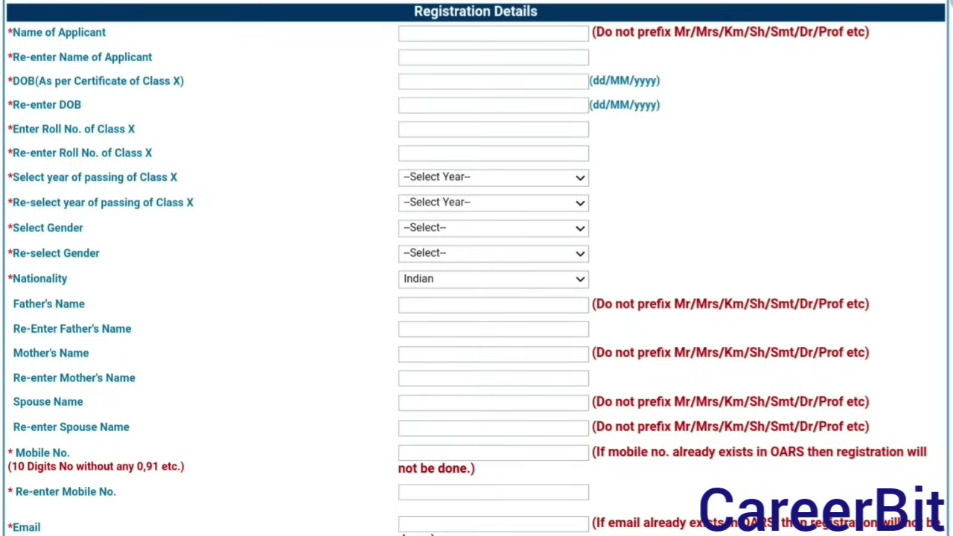
left_click_drag(212, 206, 308, 207)
left_click(493, 204)
left_click(493, 203)
left_click(493, 253)
left_click(493, 253)
Step: View the ID proof types offered for applicants who do not give Aadhaar
scroll(476, 268, "down", 3)
scroll(477, 267, "down", 1)
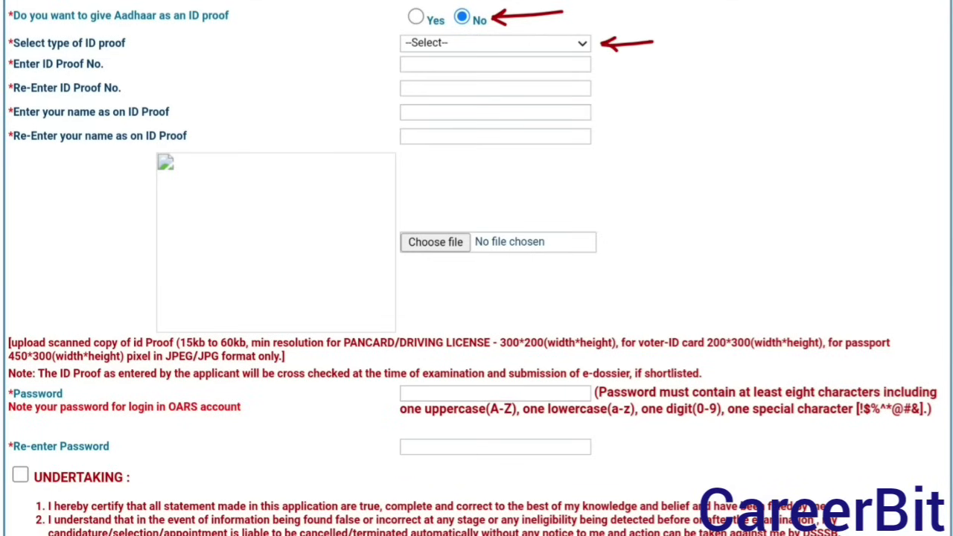
left_click(495, 43)
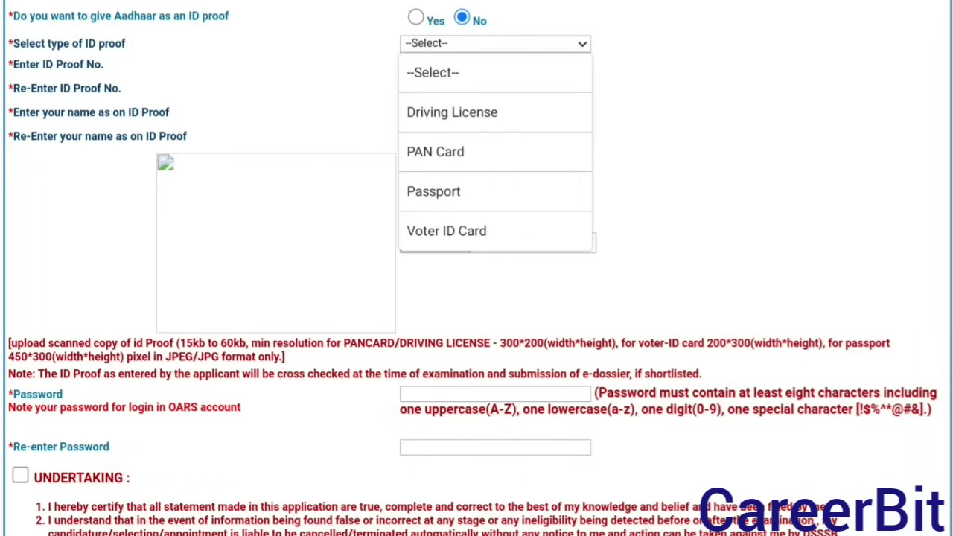
key("Escape")
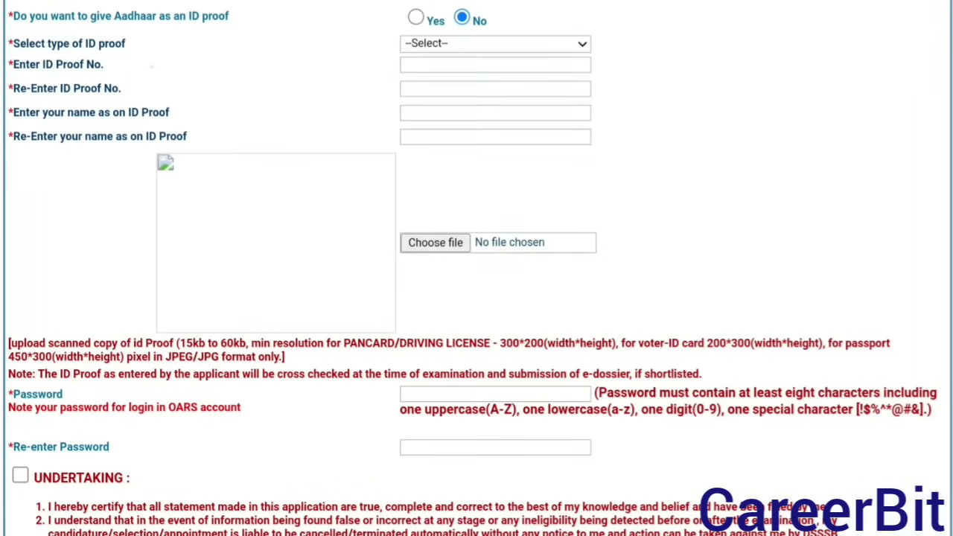
Step: Mark the ID proof number and name fields, their re-entry fields and the ID proof file upload with red arrows
mouse_move(145, 68)
left_mouse_down()
mouse_move(367, 70)
mouse_move(364, 86)
left_mouse_up()
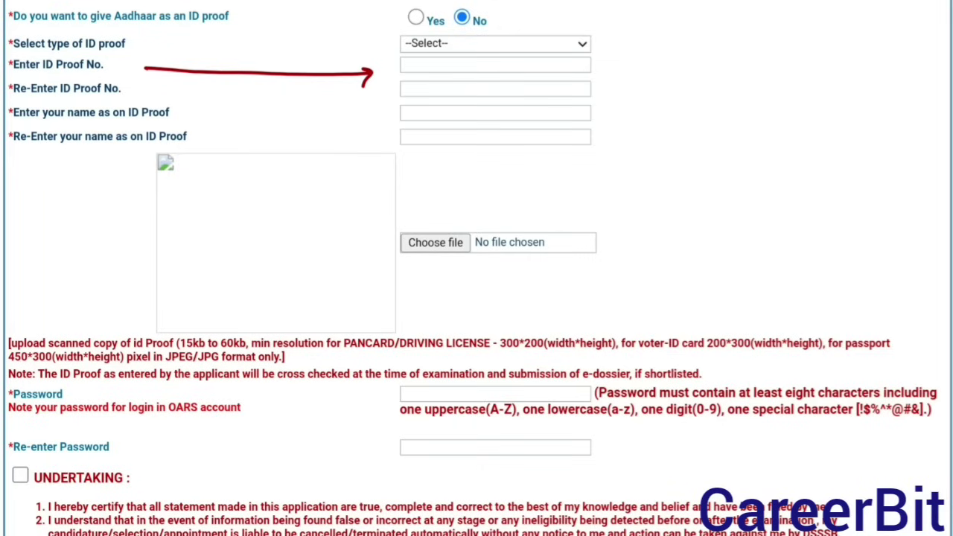
mouse_move(172, 93)
left_mouse_down()
mouse_move(345, 96)
mouse_move(351, 105)
left_mouse_up()
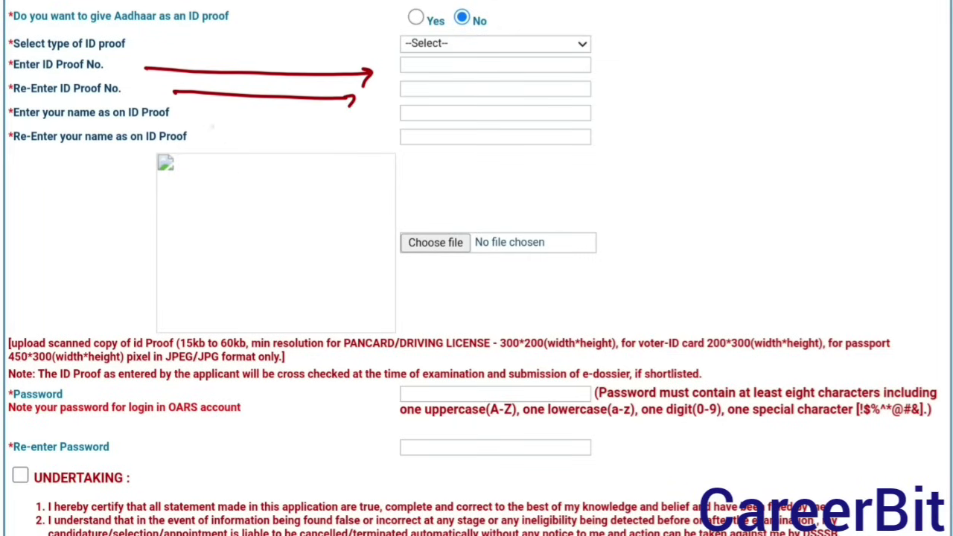
mouse_move(201, 114)
left_mouse_down()
mouse_move(377, 115)
mouse_move(378, 123)
left_mouse_up()
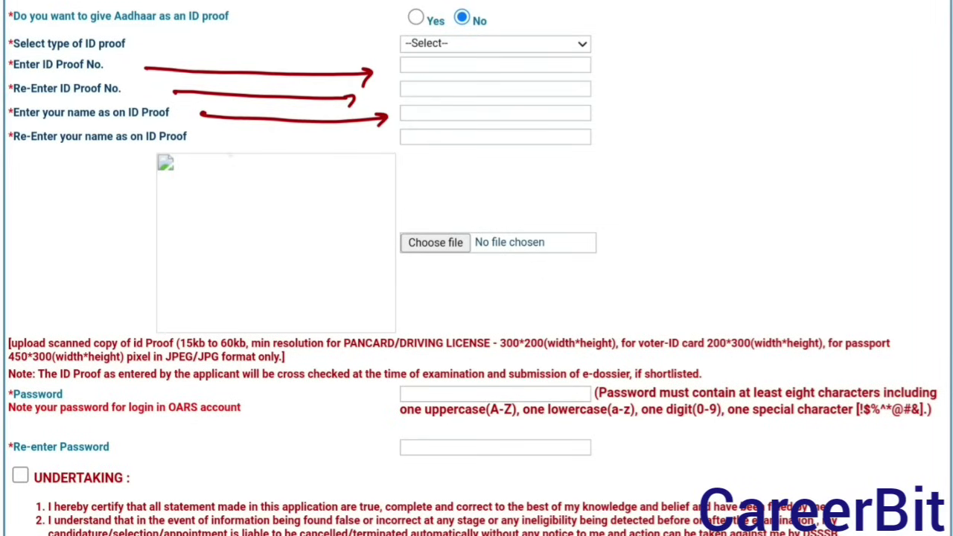
left_click_drag(219, 141, 368, 138)
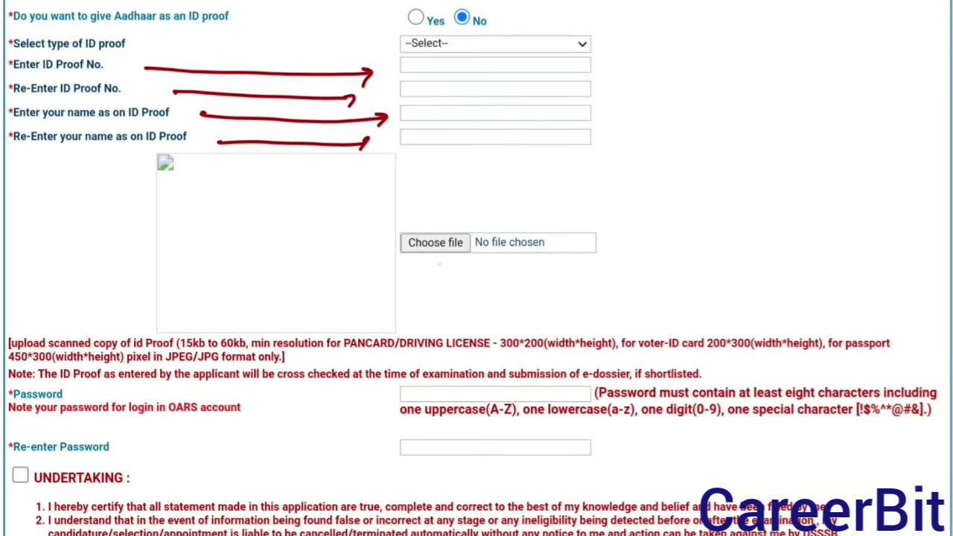
mouse_move(439, 262)
left_mouse_down()
mouse_move(441, 301)
mouse_move(450, 273)
left_mouse_up()
Step: Mark both password fields with arrows and underline the length, uppercase, lowercase, digit and special character requirements, then clear the annotations
left_click_drag(305, 396, 372, 395)
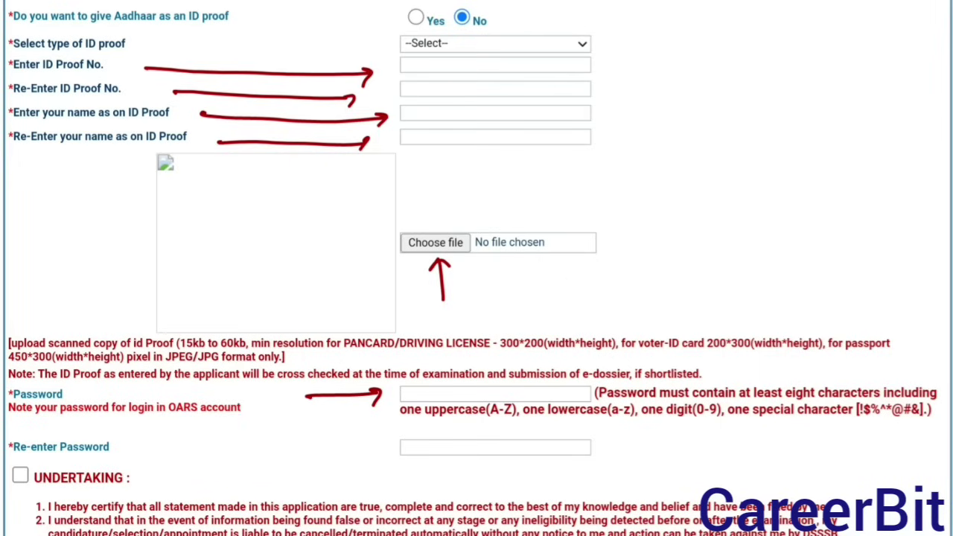
left_click_drag(757, 400, 872, 399)
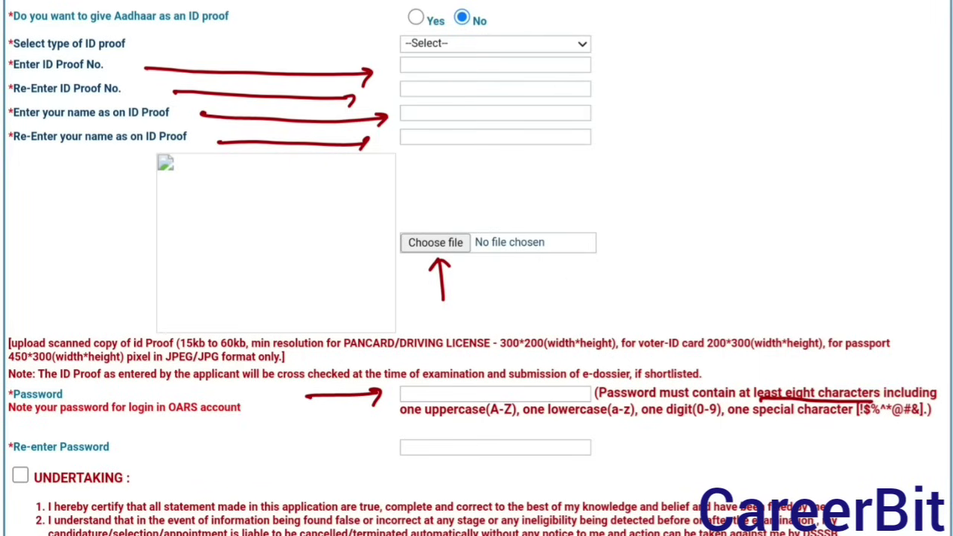
left_click_drag(434, 421, 619, 423)
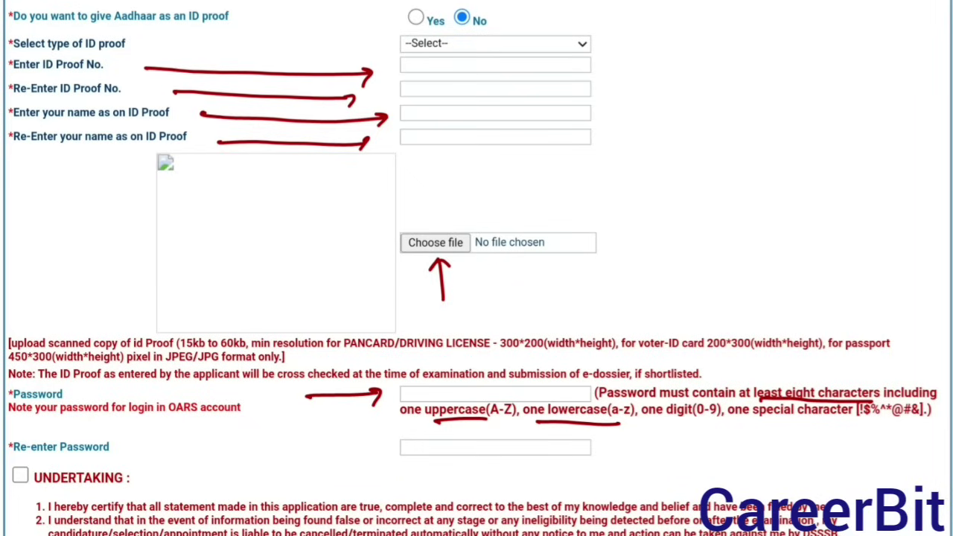
left_click_drag(662, 424, 727, 424)
left_click_drag(806, 423, 914, 422)
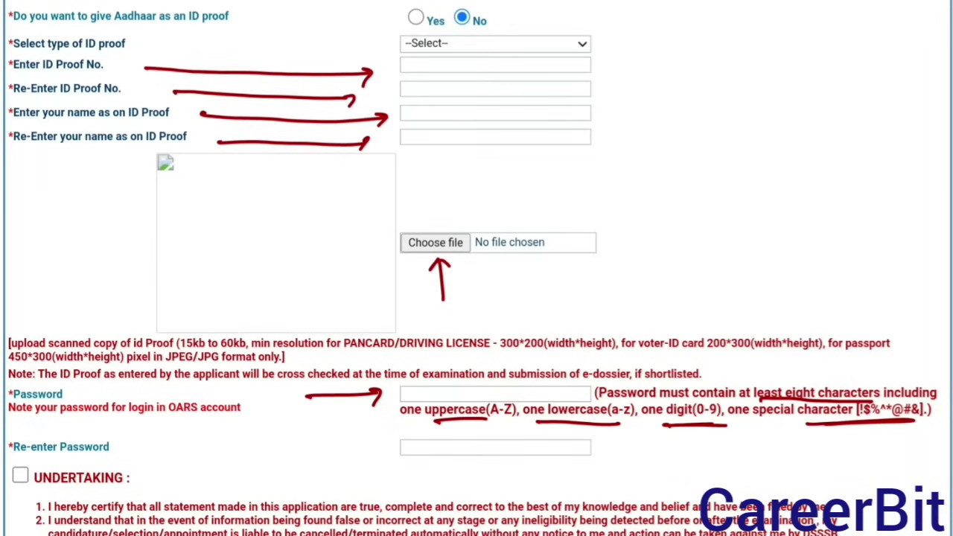
mouse_move(805, 365)
left_mouse_down()
mouse_move(829, 383)
mouse_move(838, 376)
left_mouse_up()
left_click_drag(217, 450, 375, 447)
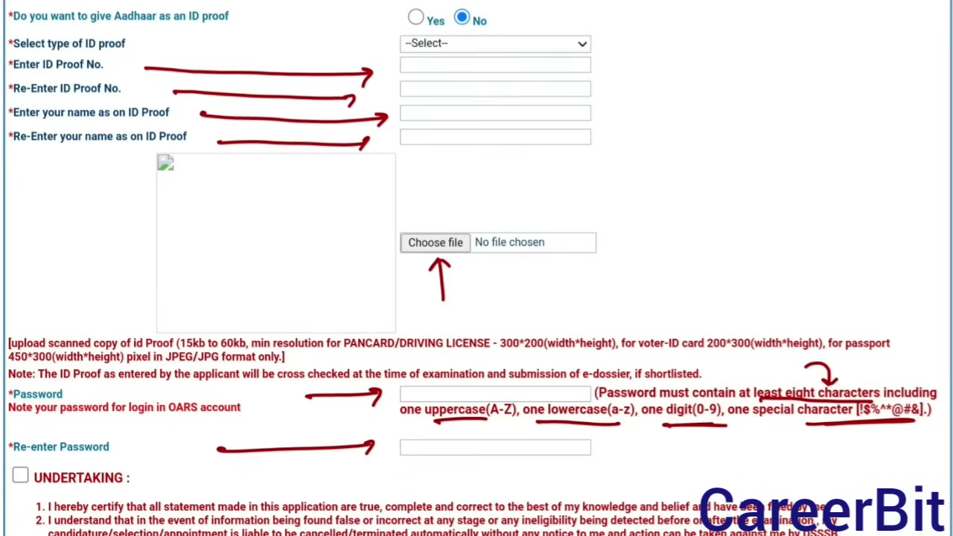
key("Escape")
Step: Draw a red tick mark over the undertaking checkbox near the end of the registration form
scroll(476, 267, "down", 4)
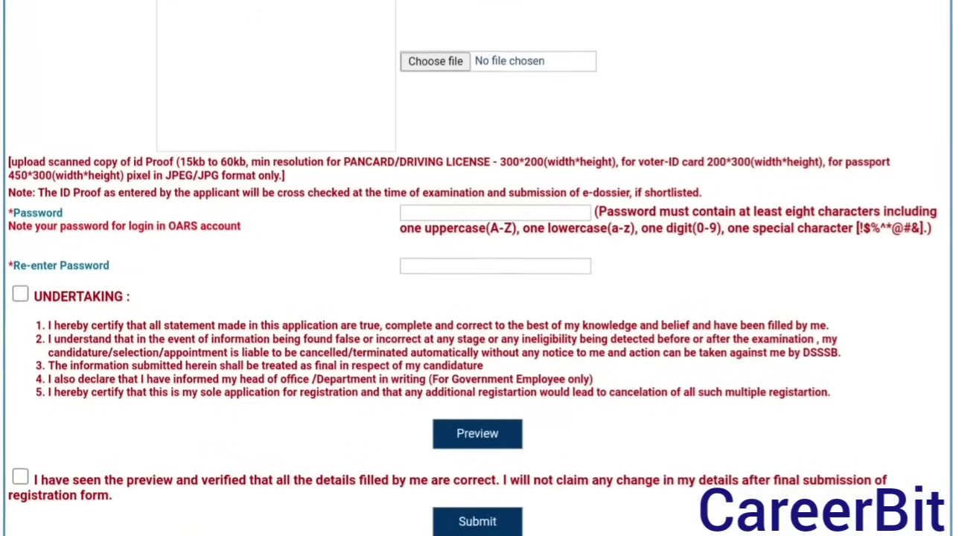
scroll(477, 268, "down", 1)
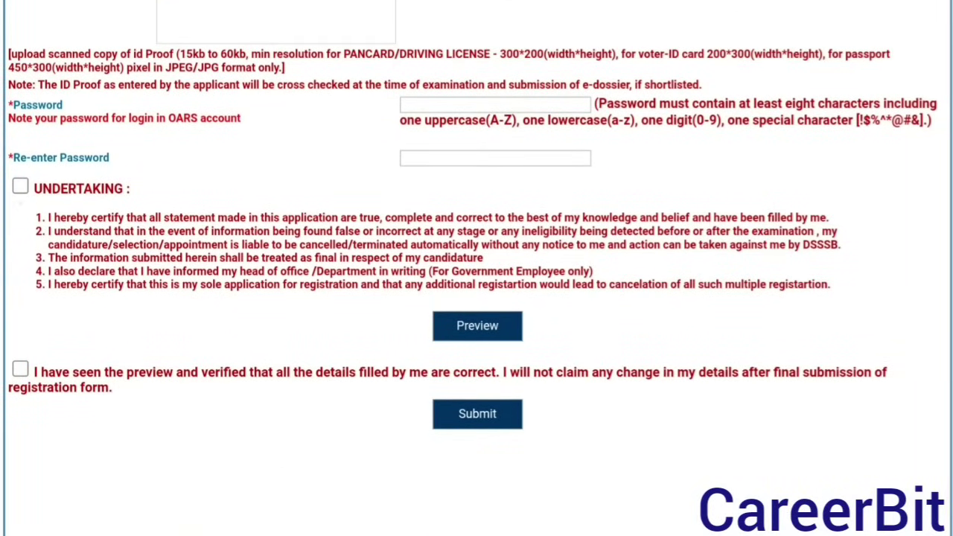
left_click_drag(12, 181, 50, 160)
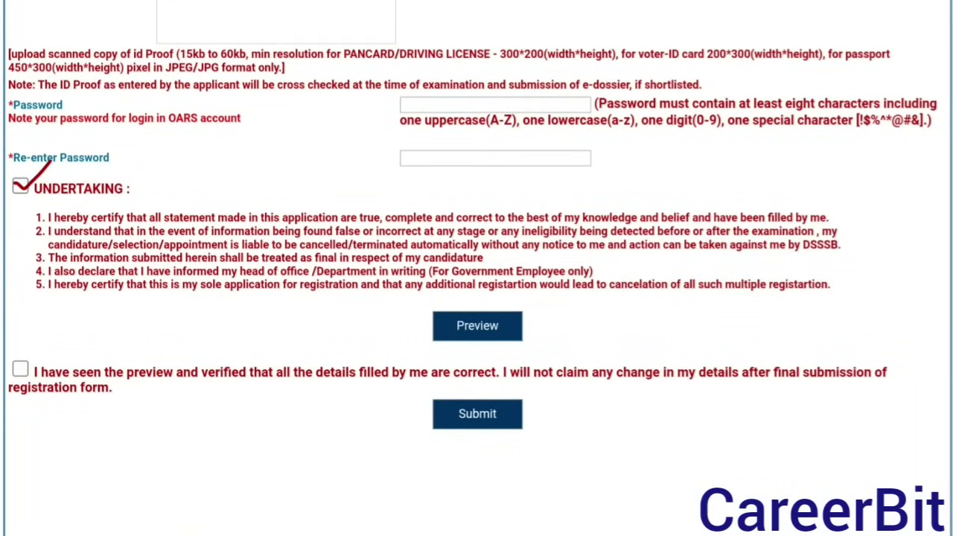